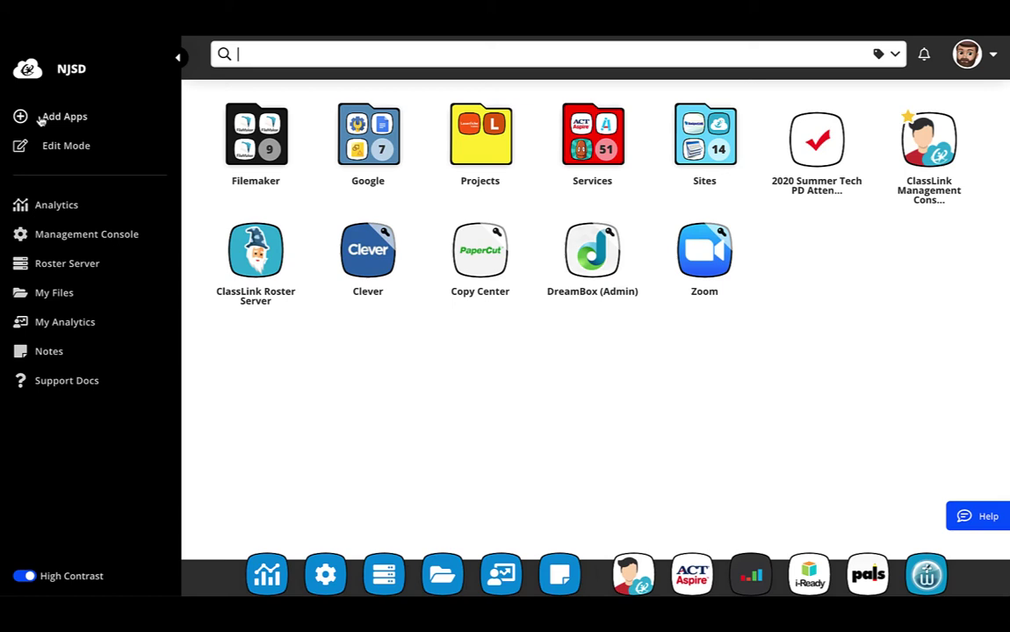
# Browse the NJSD Staff Library in the App Library and return to the desktop
pyautogui.click(53, 117)
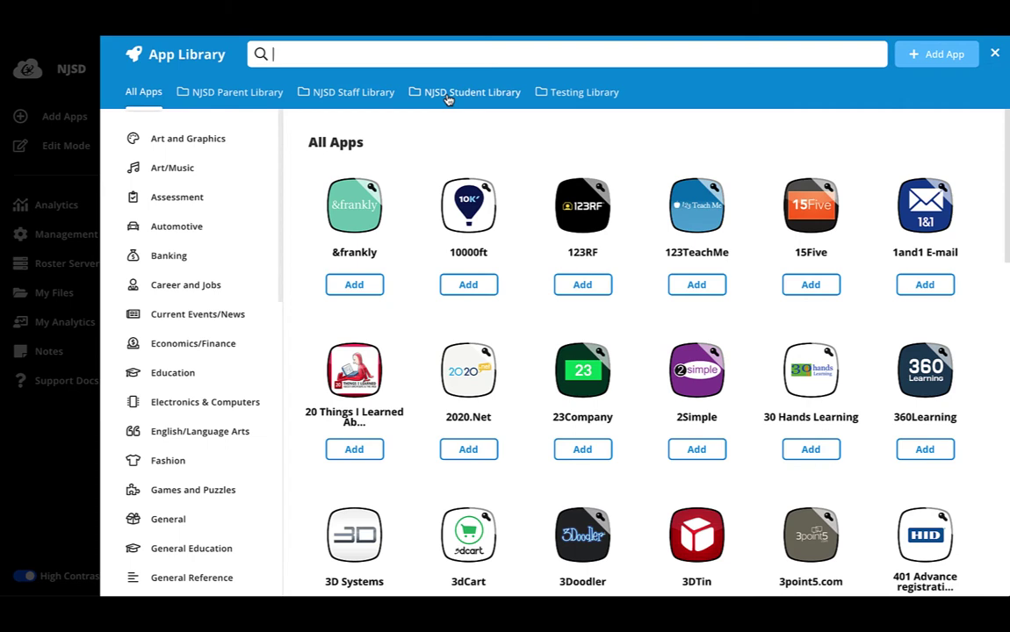
pyautogui.click(387, 96)
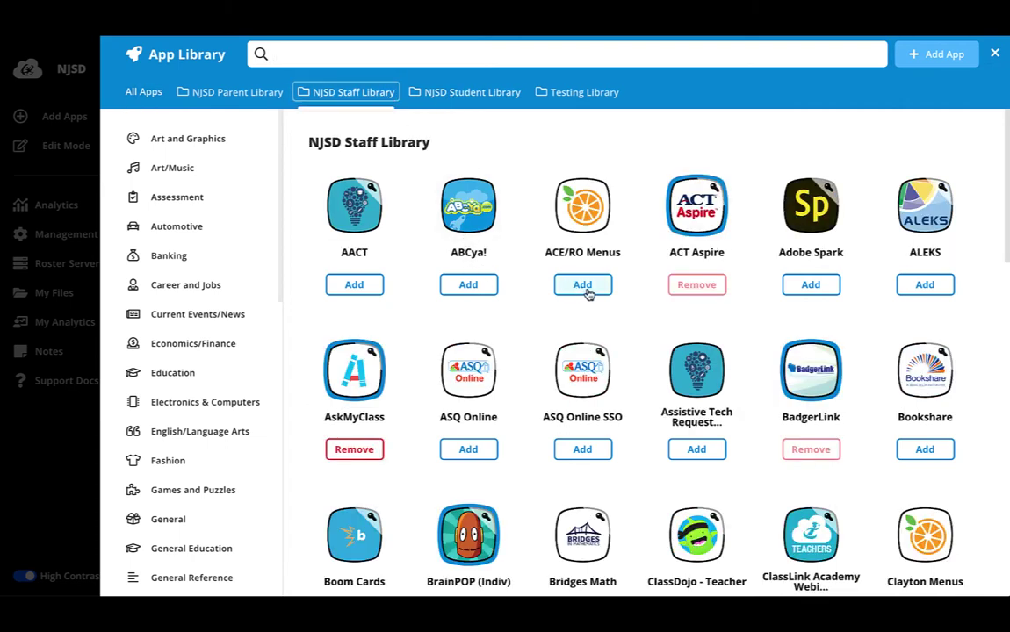
pyautogui.click(993, 54)
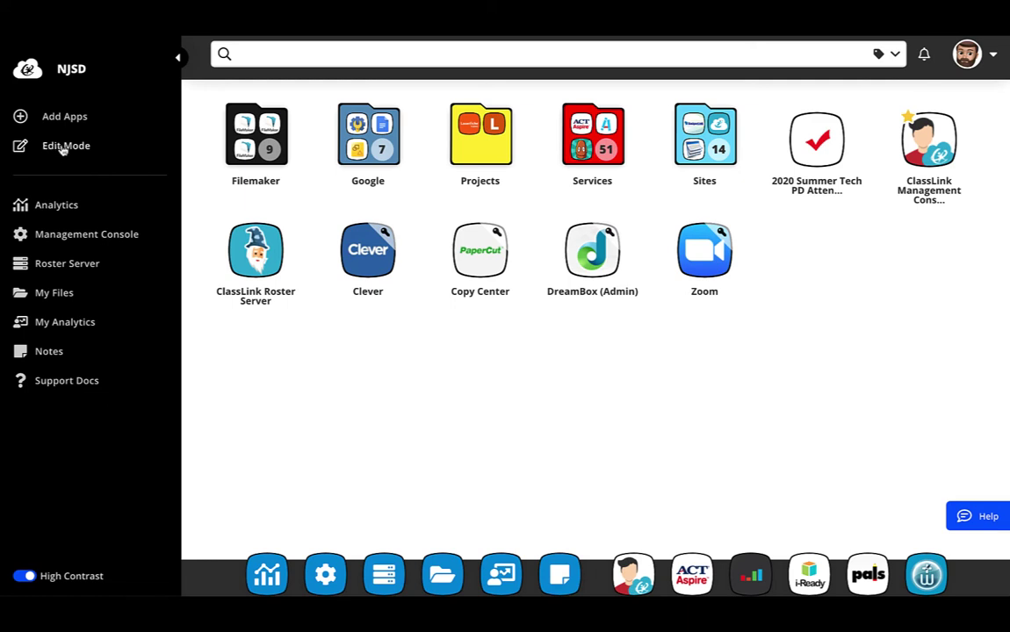
# Switch the desktop to the Classic theme in edit mode, check its main menu and leave edit mode
pyautogui.click(63, 148)
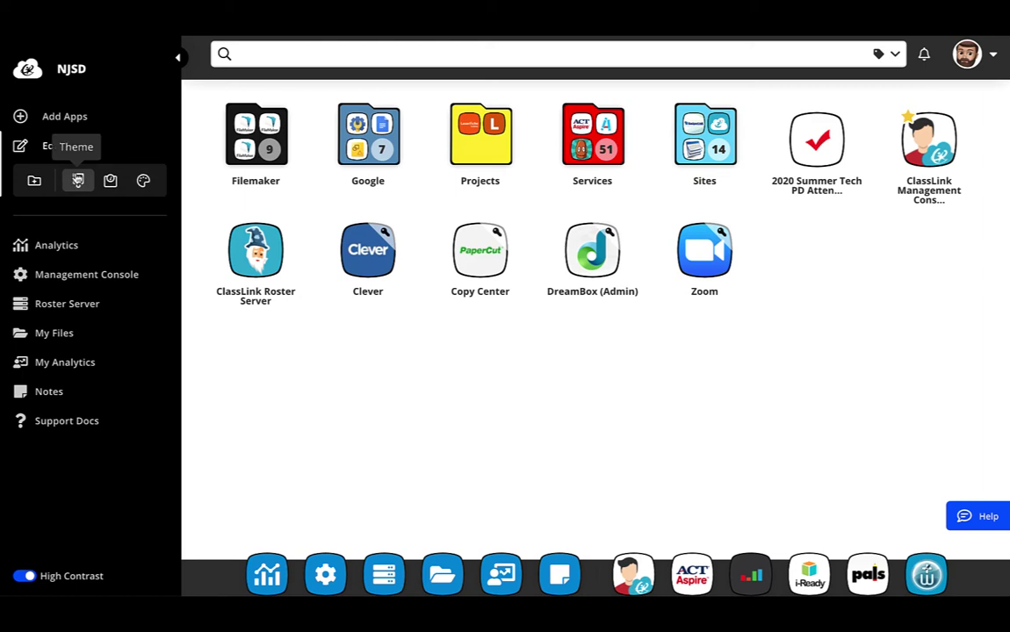
pyautogui.click(78, 180)
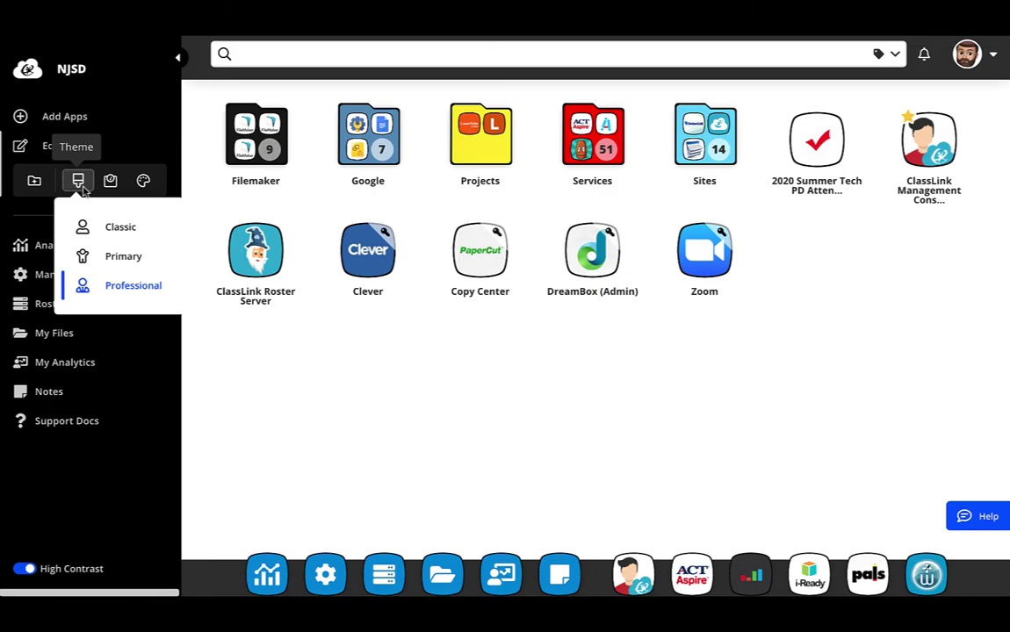
pyautogui.click(106, 225)
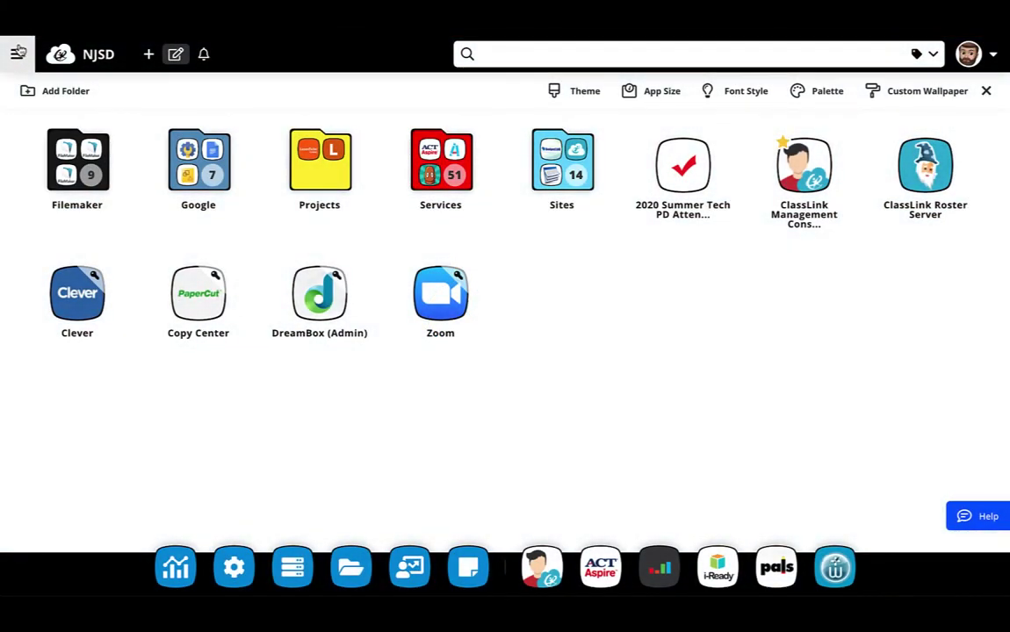
pyautogui.click(17, 53)
pyautogui.click(320, 49)
pyautogui.click(177, 55)
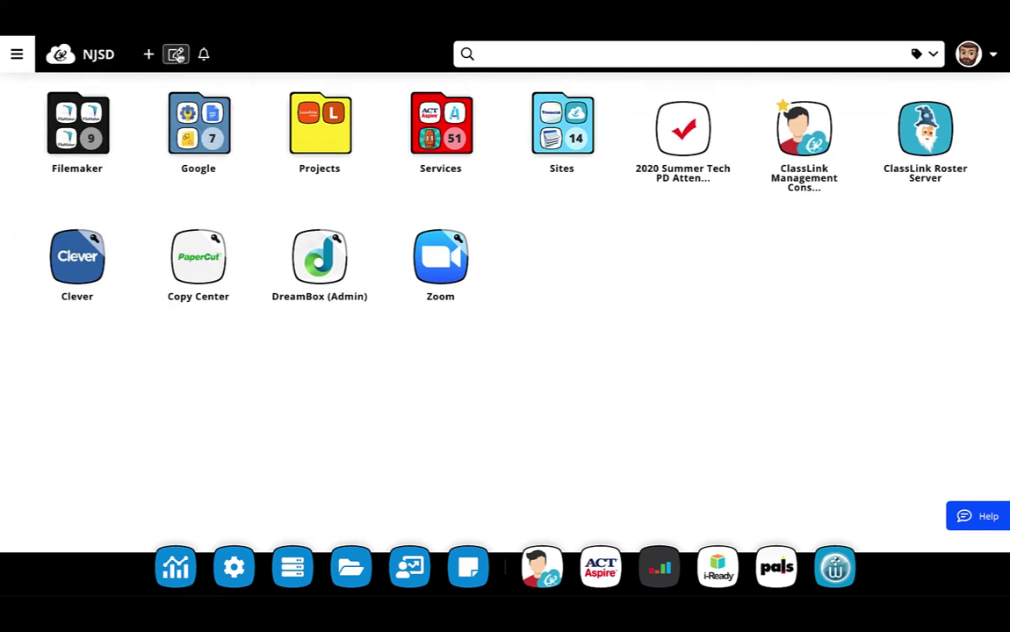
# Apply the Primary theme in edit mode and switch the desktop back to Professional
pyautogui.click(177, 55)
pyautogui.click(597, 95)
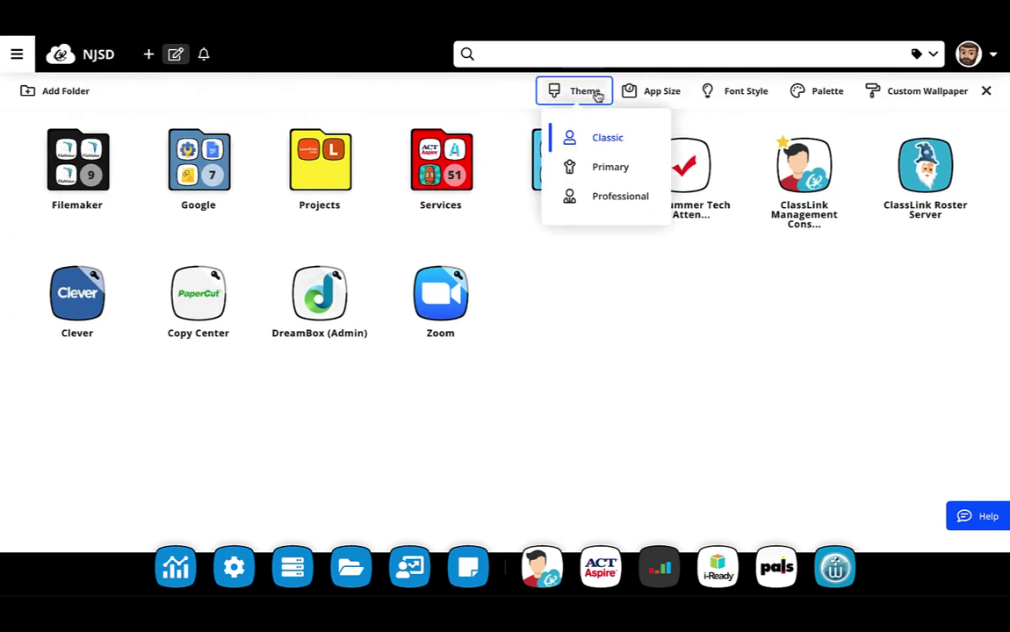
pyautogui.click(599, 166)
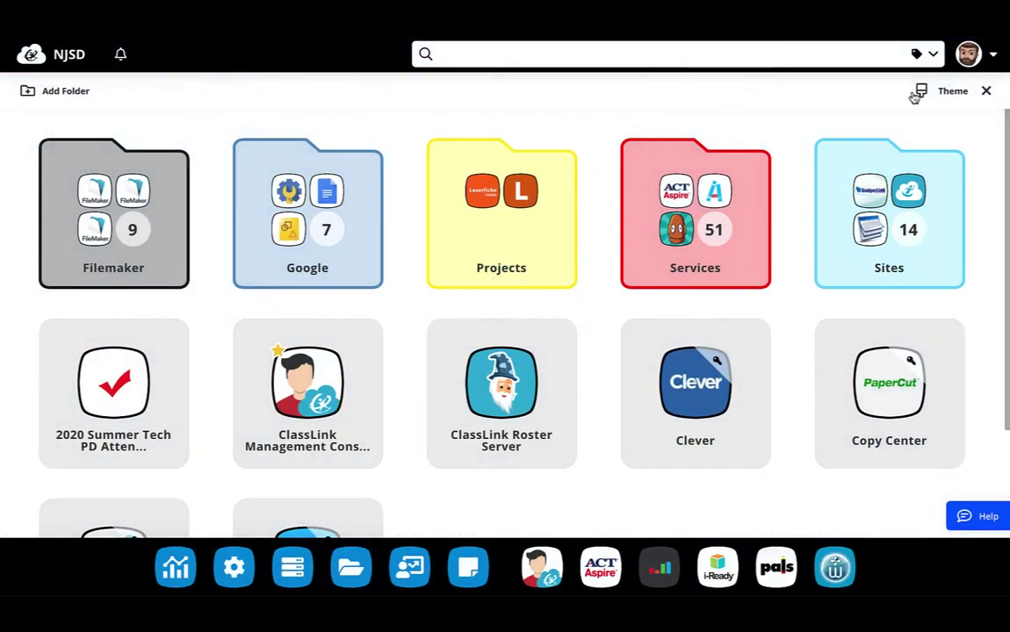
pyautogui.click(919, 92)
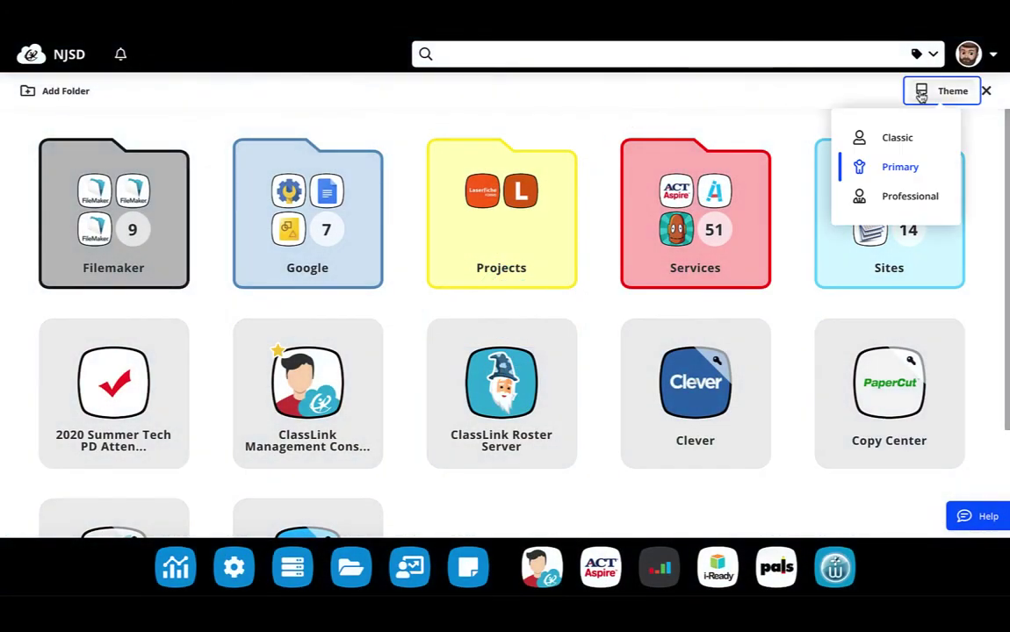
pyautogui.click(894, 197)
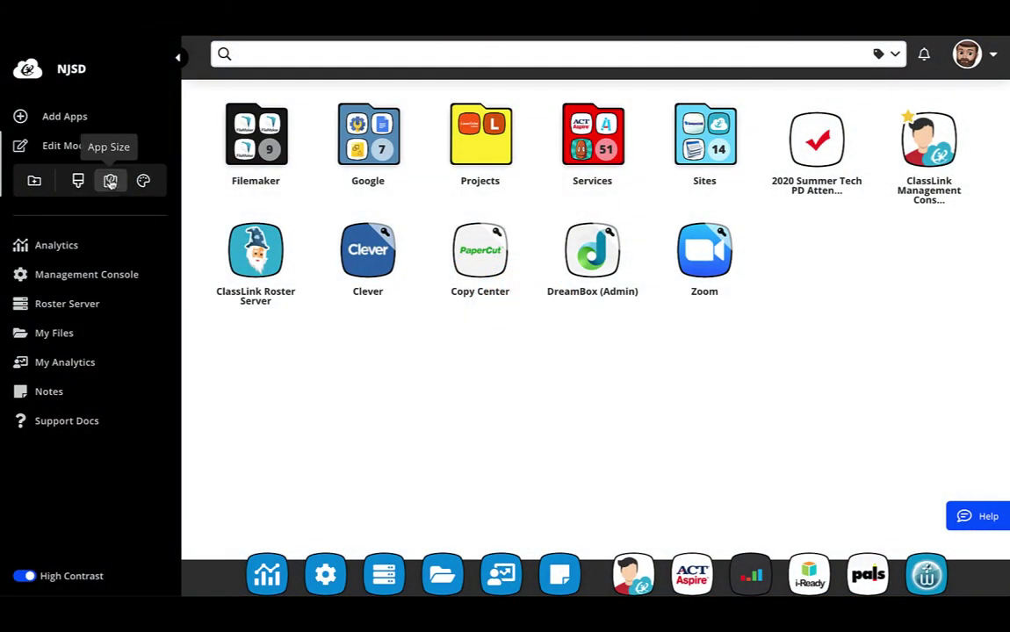
# Try the two smaller app sizes and set the app size to Large
pyautogui.click(111, 181)
pyautogui.click(137, 229)
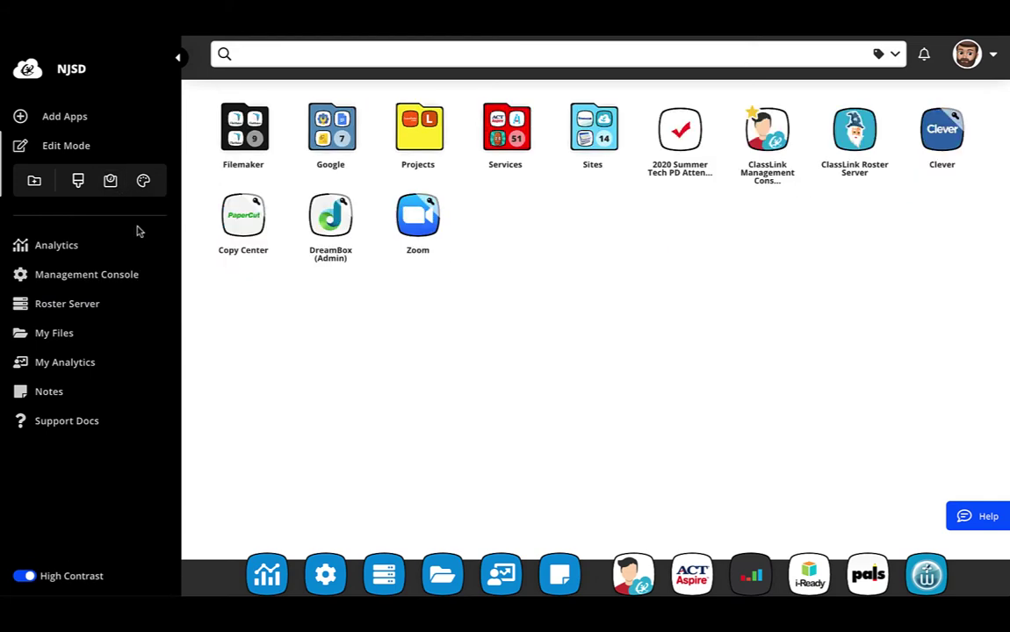
pyautogui.click(111, 181)
pyautogui.click(107, 250)
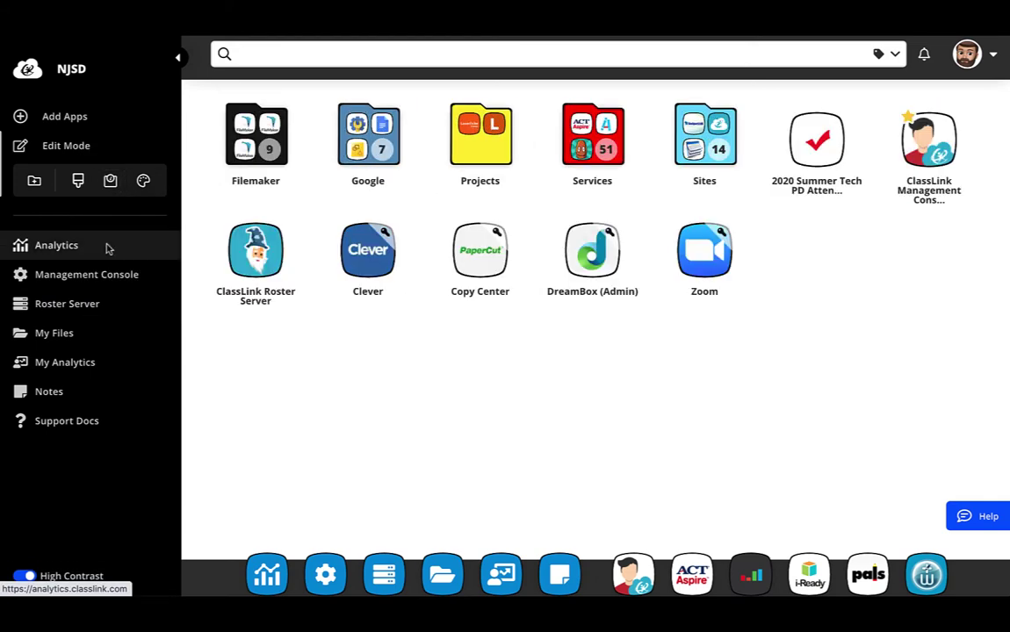
pyautogui.click(110, 181)
pyautogui.click(117, 283)
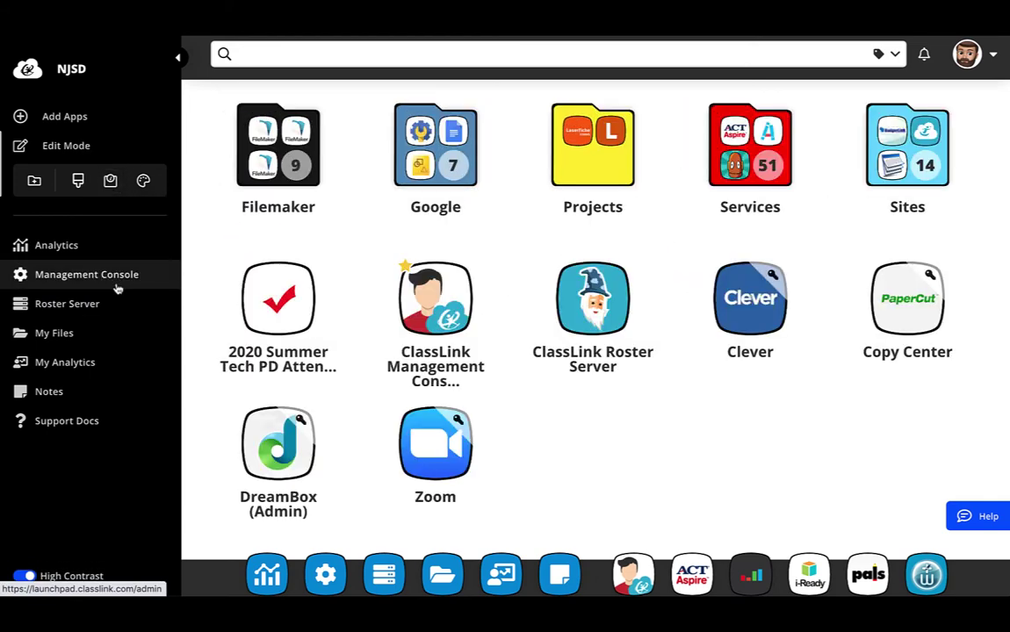
# Turn off high contrast and set the colour palette to blue
pyautogui.click(142, 182)
pyautogui.click(148, 218)
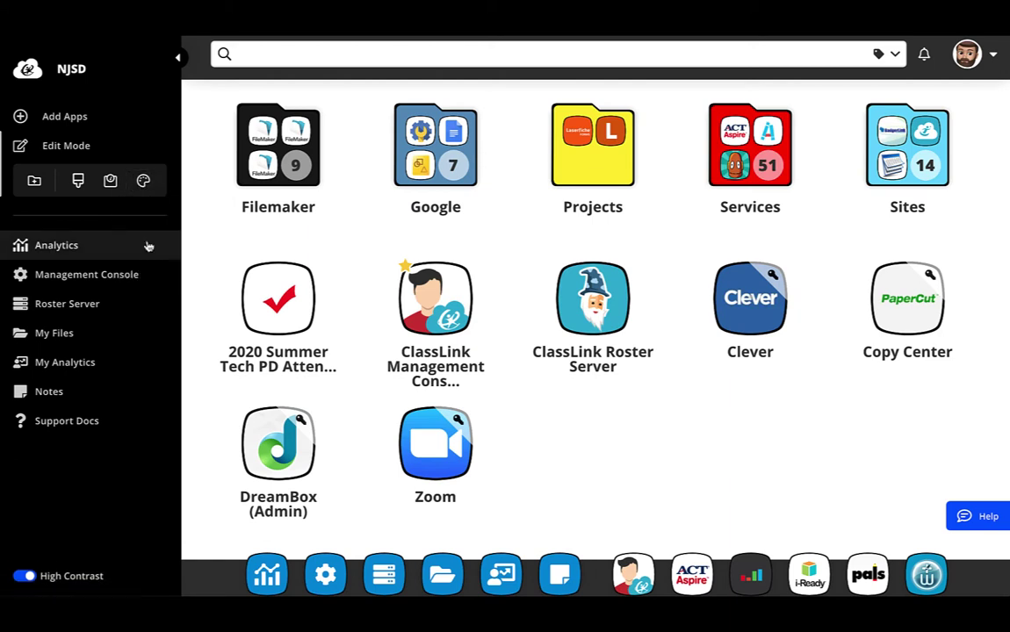
pyautogui.click(23, 575)
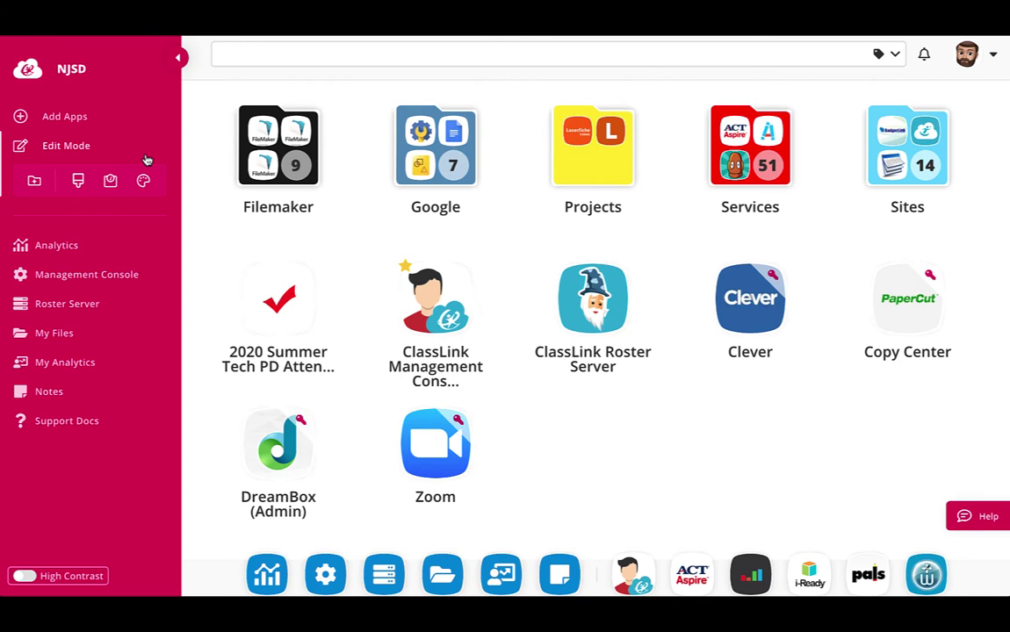
pyautogui.click(143, 182)
pyautogui.click(146, 217)
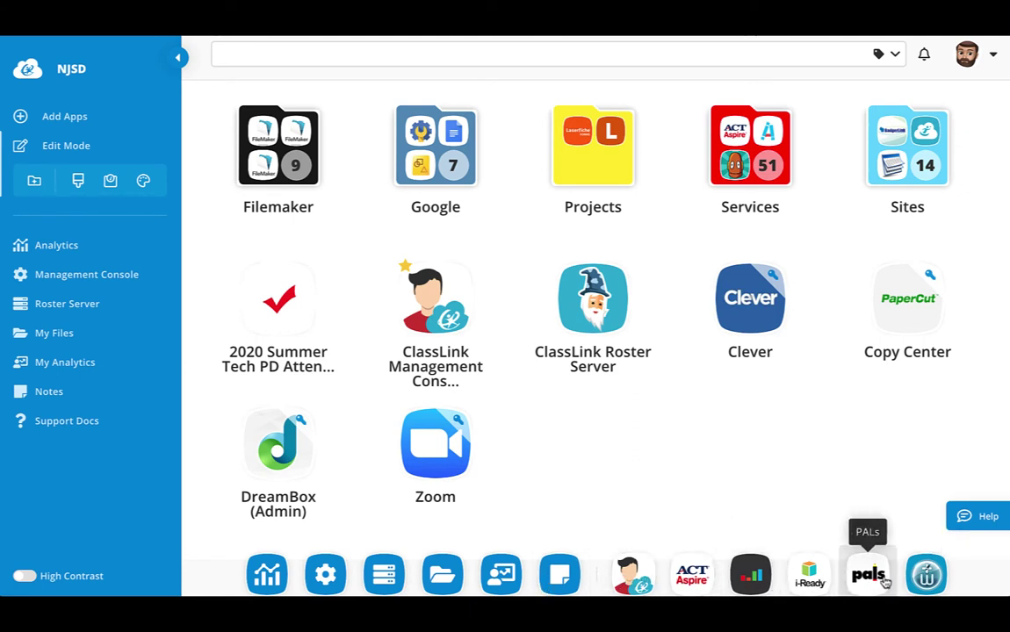
# Review the desktop's options for sorting apps and adding an app or folder
pyautogui.moveTo(491, 472); pyautogui.dragTo(665, 582)
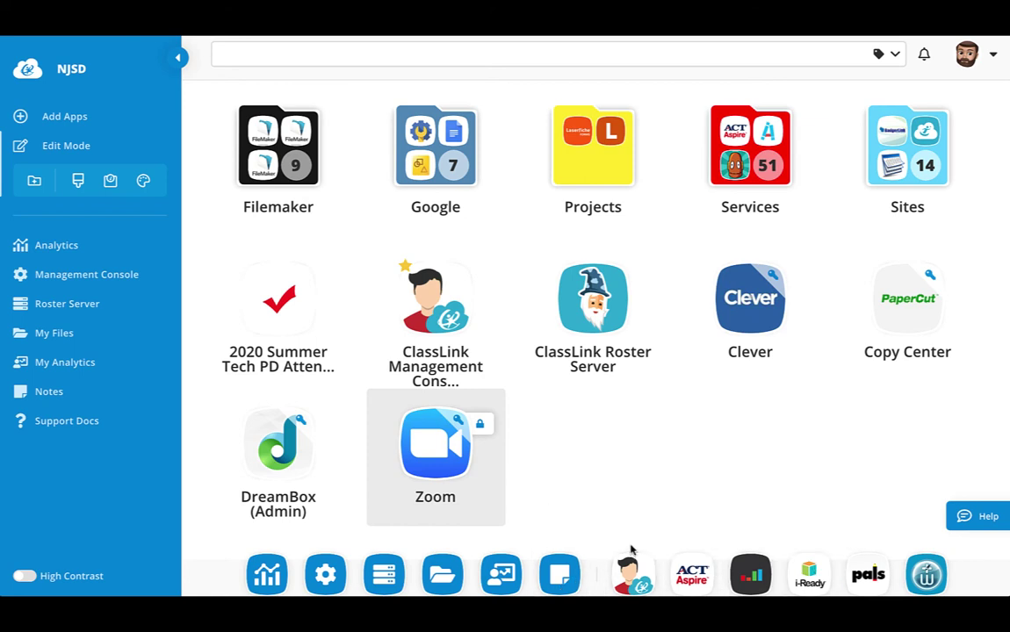
pyautogui.rightClick(673, 433)
pyautogui.moveTo(713, 446)
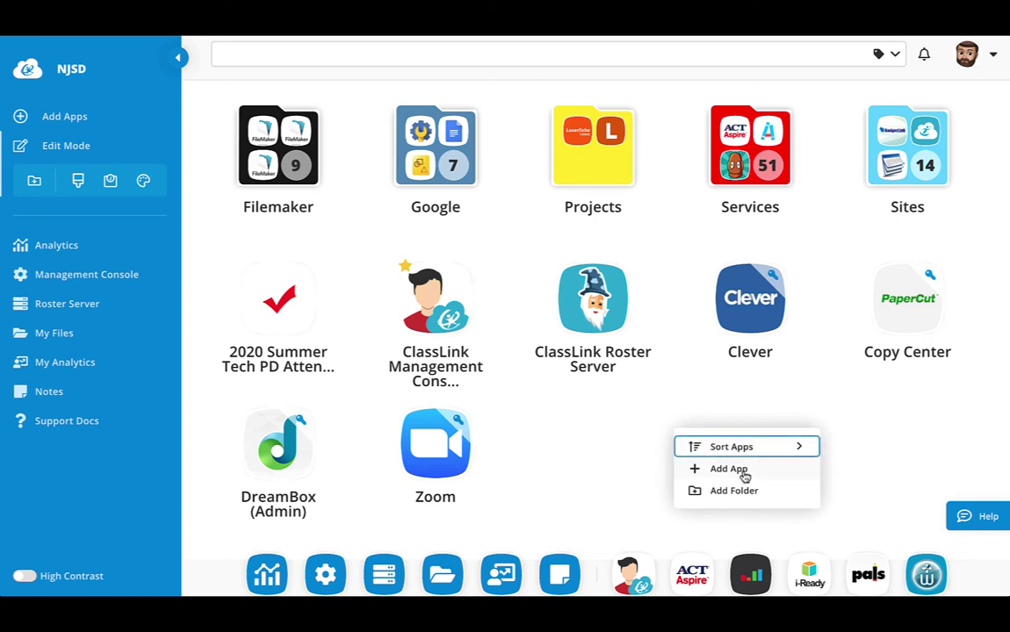
pyautogui.click(616, 469)
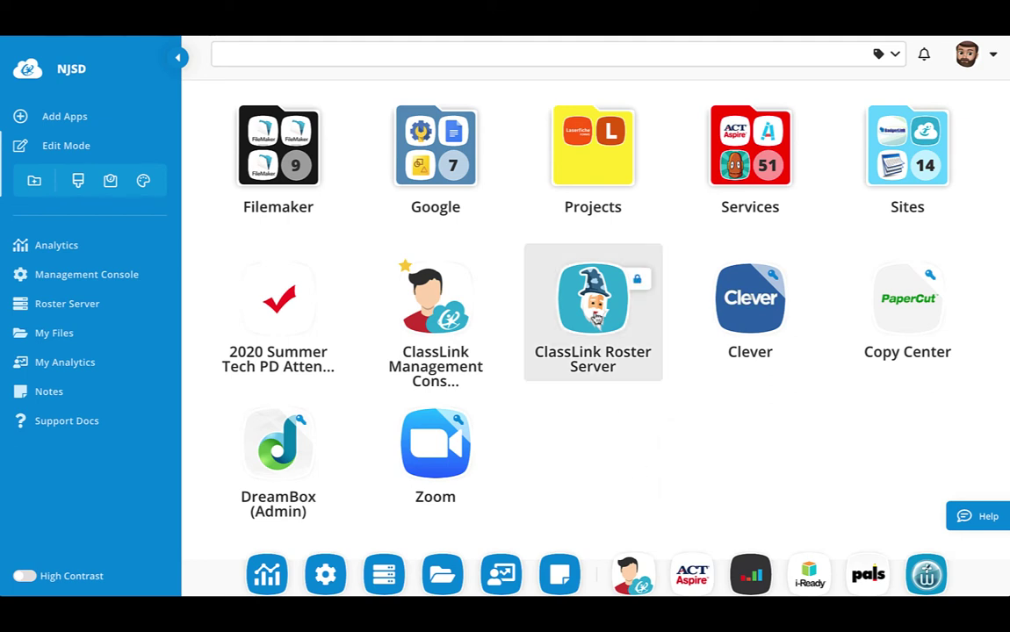
# Add the Clever app to the favorites and remove it from them again
pyautogui.rightClick(742, 314)
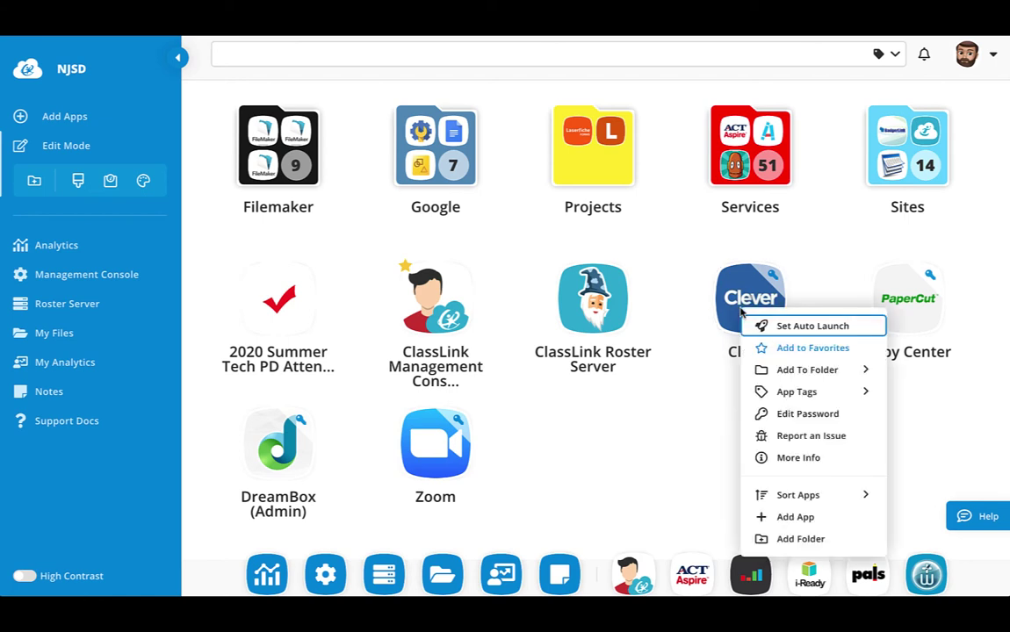
pyautogui.click(762, 349)
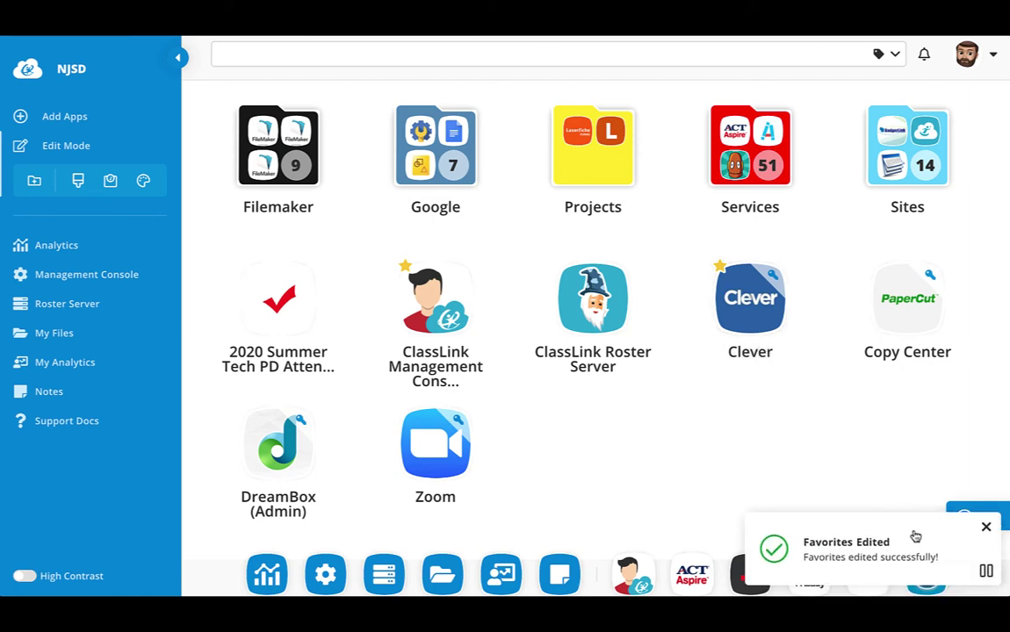
pyautogui.click(986, 528)
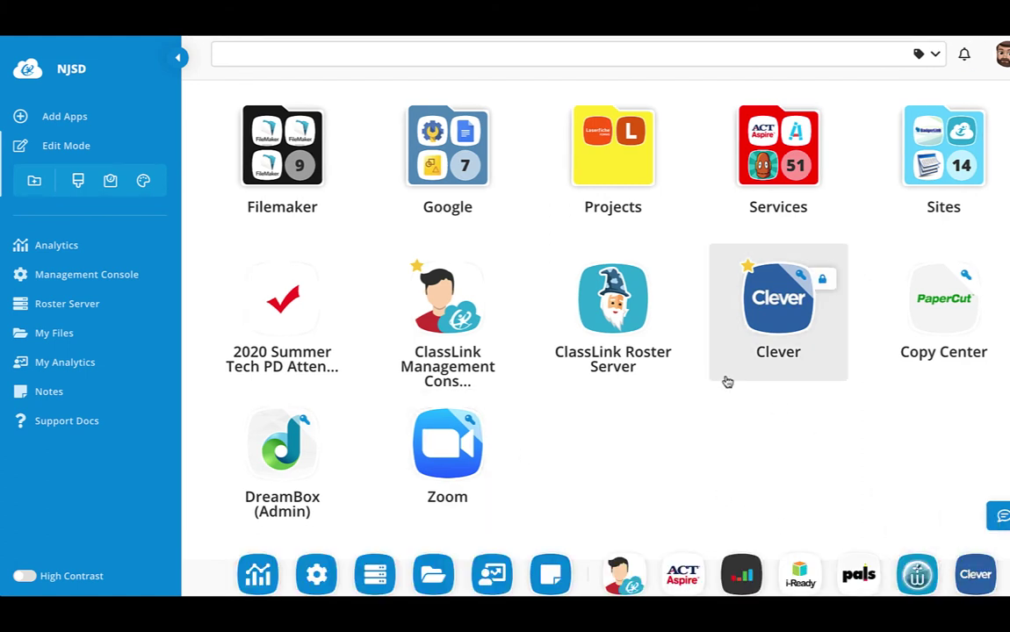
pyautogui.rightClick(785, 303)
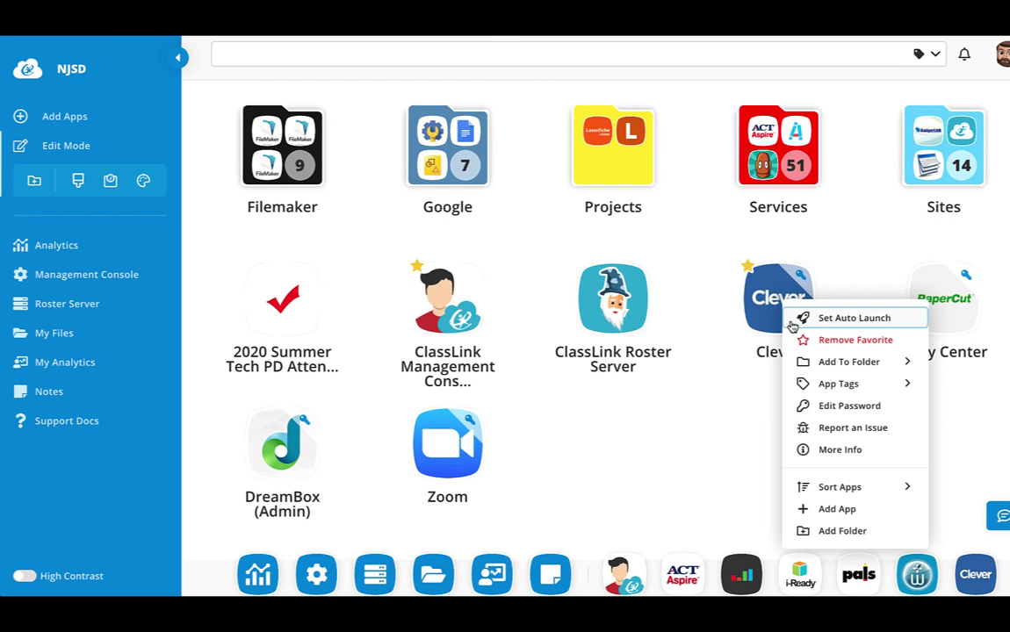
pyautogui.click(799, 337)
# Examine the Clever app's options for adding it to a folder, tagging it and sorting apps
pyautogui.rightClick(788, 327)
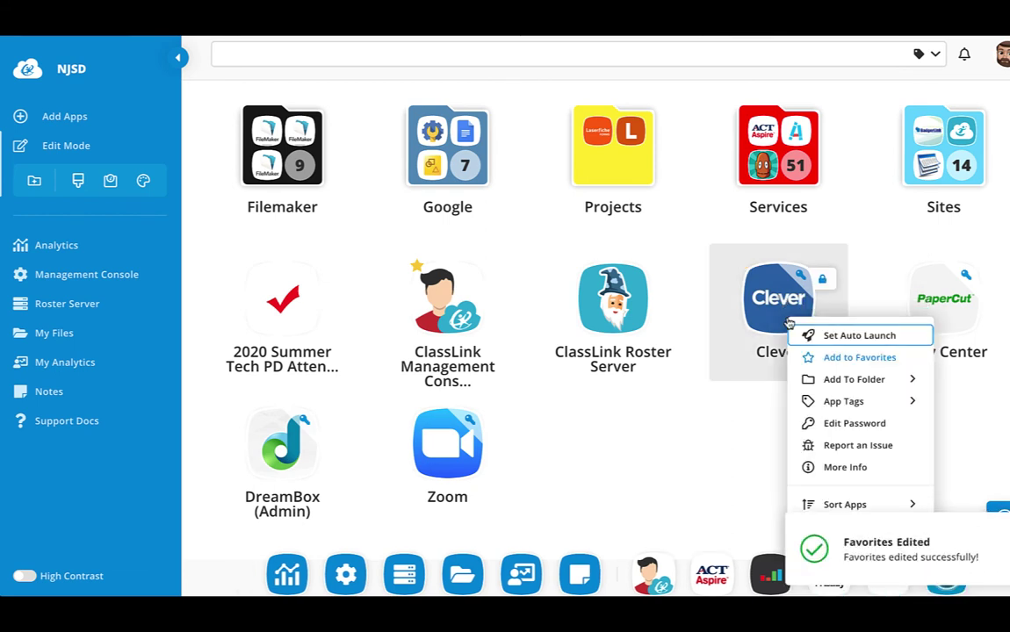
pyautogui.moveTo(810, 379)
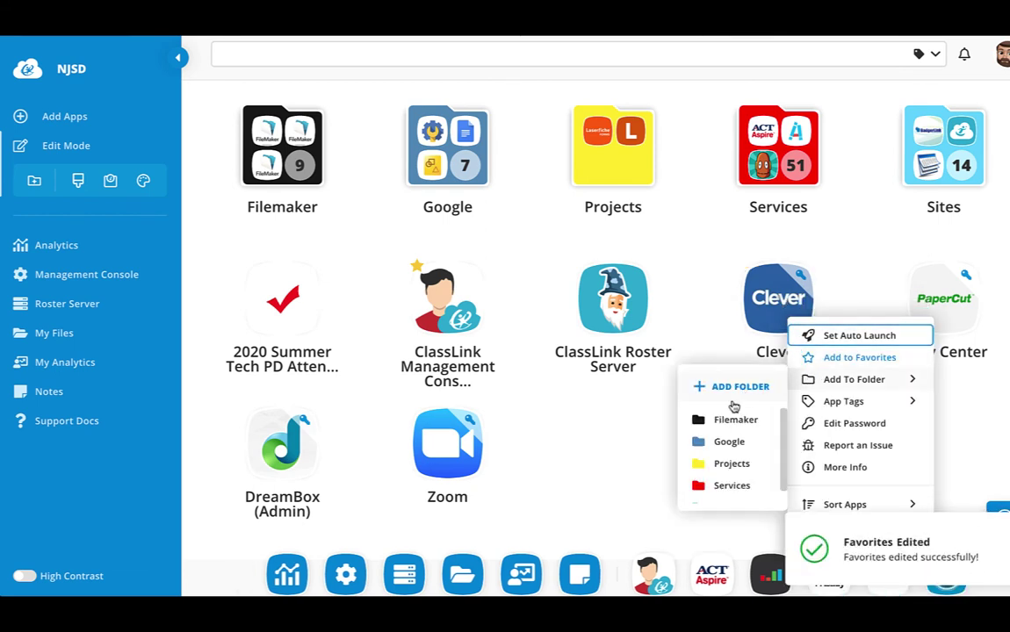
pyautogui.moveTo(846, 401)
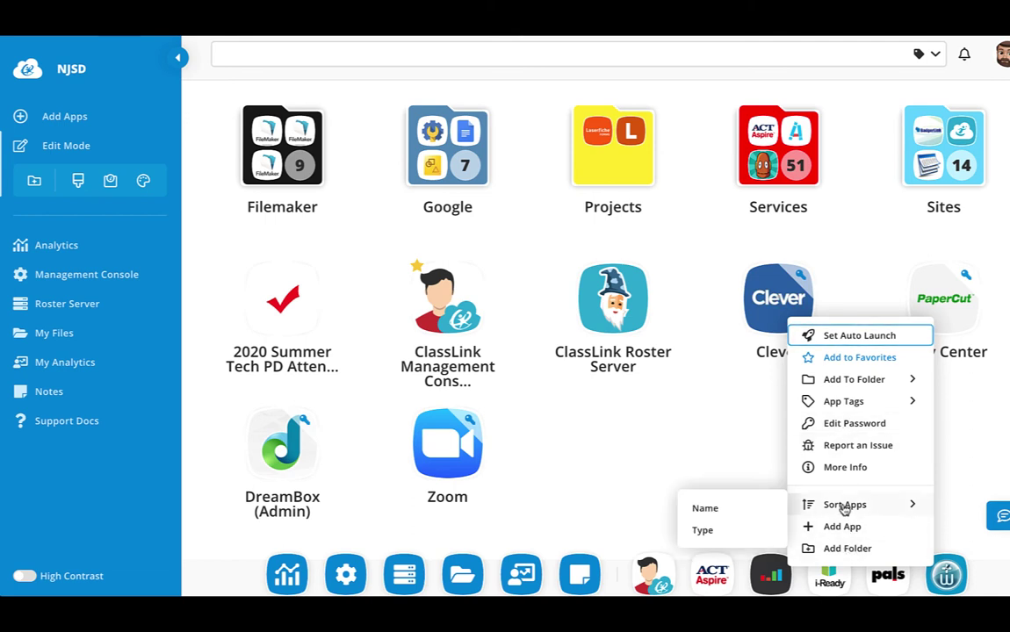
pyautogui.click(551, 410)
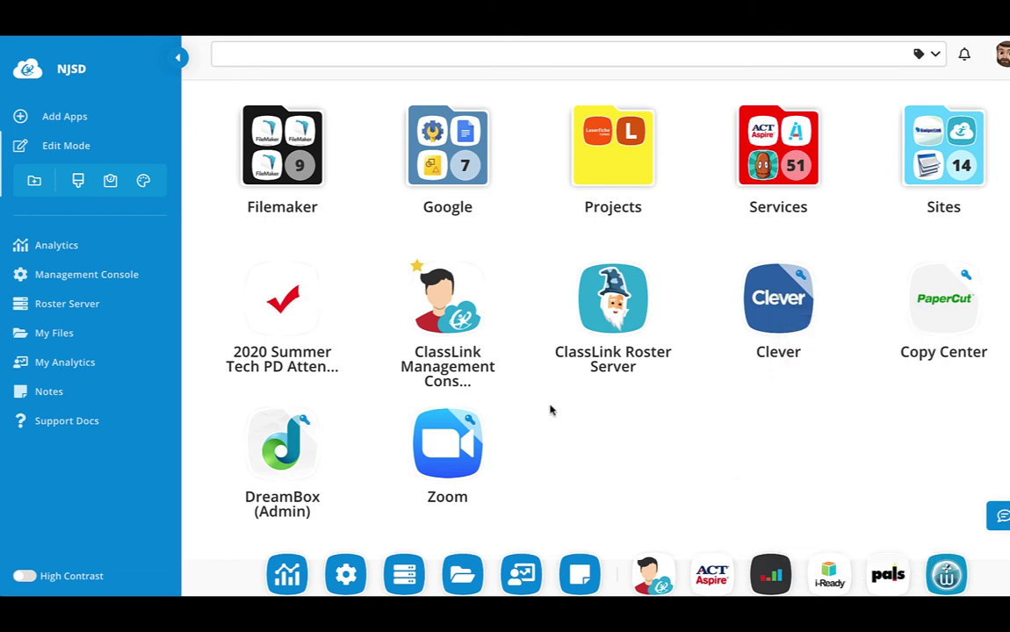
# Review the general profile settings and change the profile's theme to Classic
pyautogui.click(1002, 53)
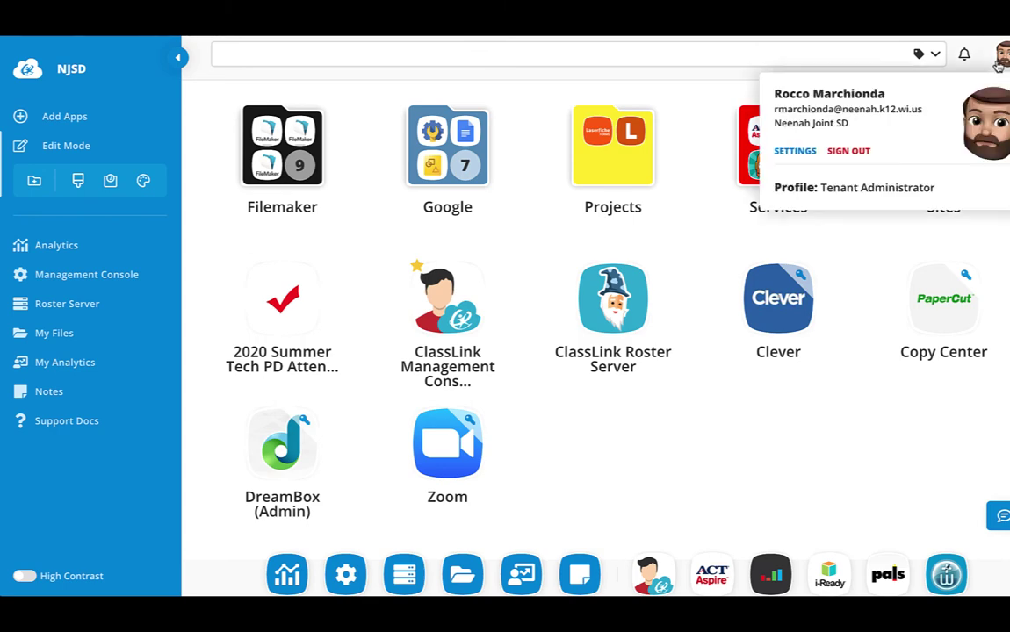
pyautogui.click(791, 152)
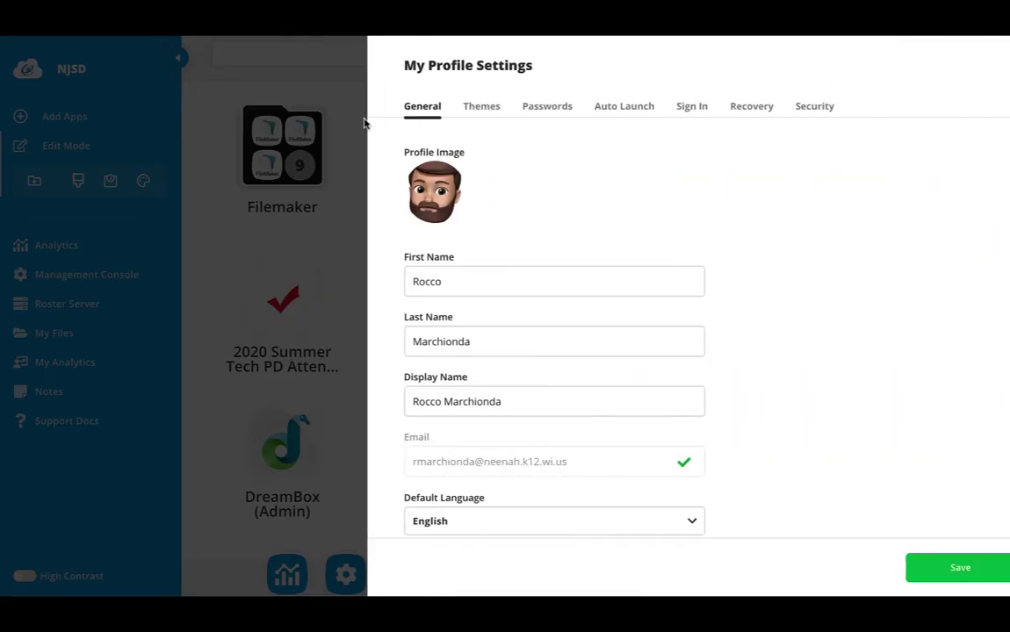
pyautogui.scroll(-2, 538, 512)
pyautogui.scroll(2, 538, 512)
pyautogui.click(483, 105)
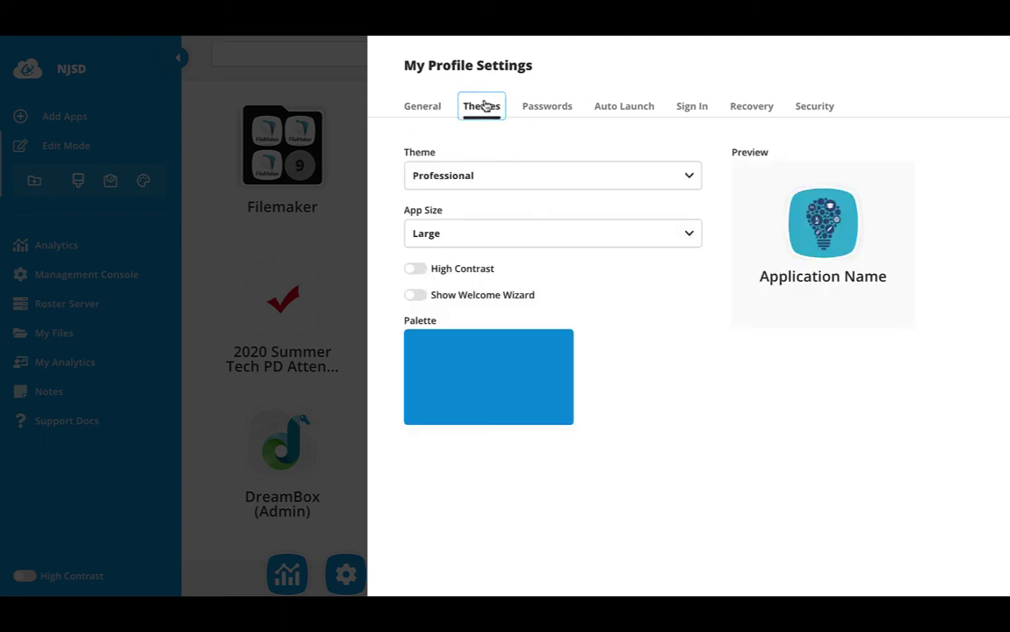
pyautogui.click(518, 178)
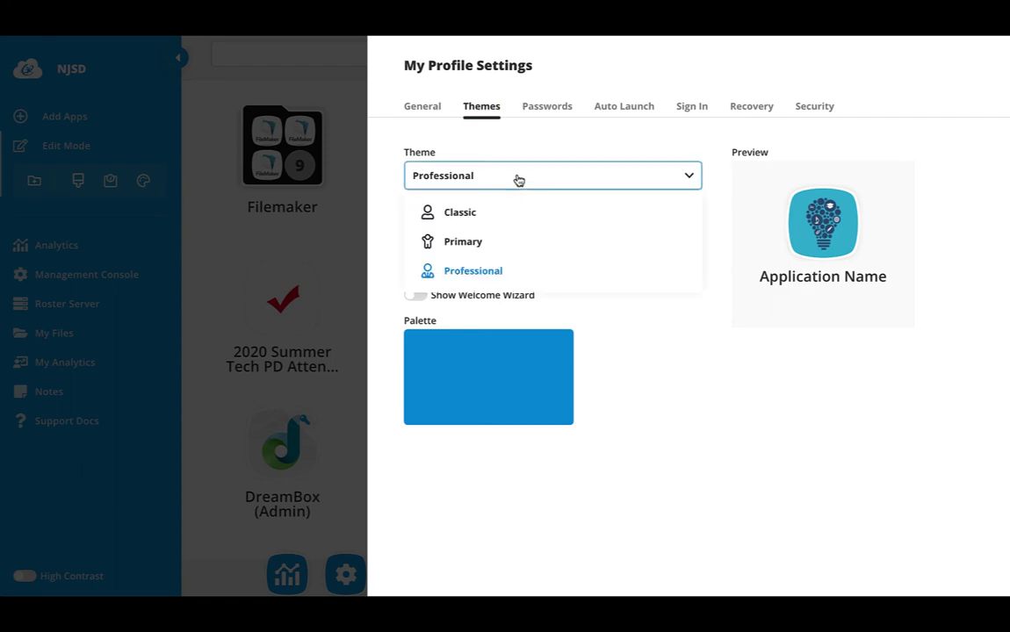
pyautogui.click(508, 212)
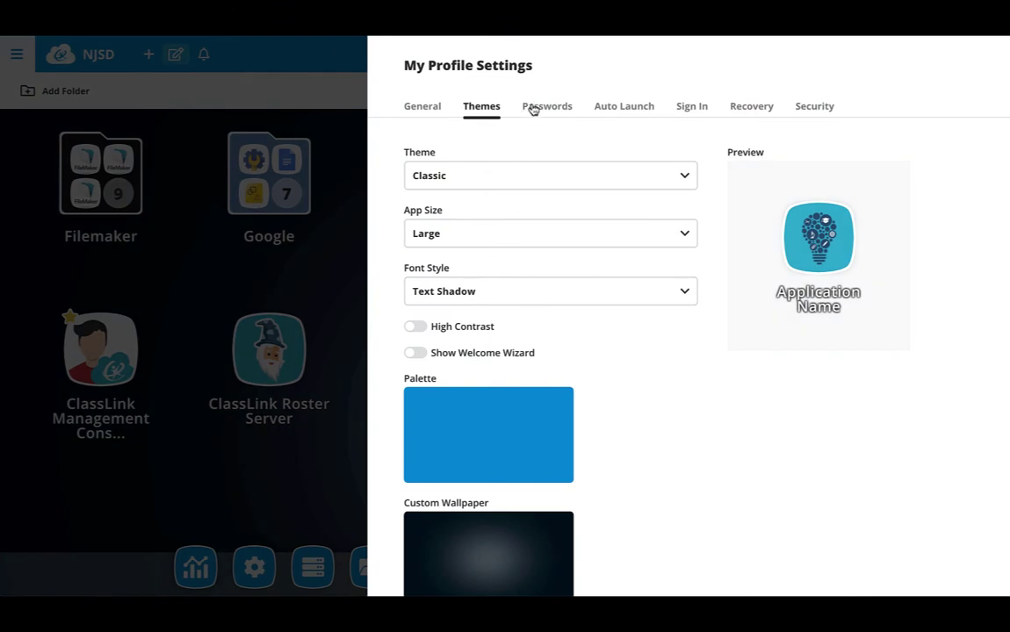
# View the stored credentials in ACT Aspire's Default password locker and return to the app password list
pyautogui.click(534, 108)
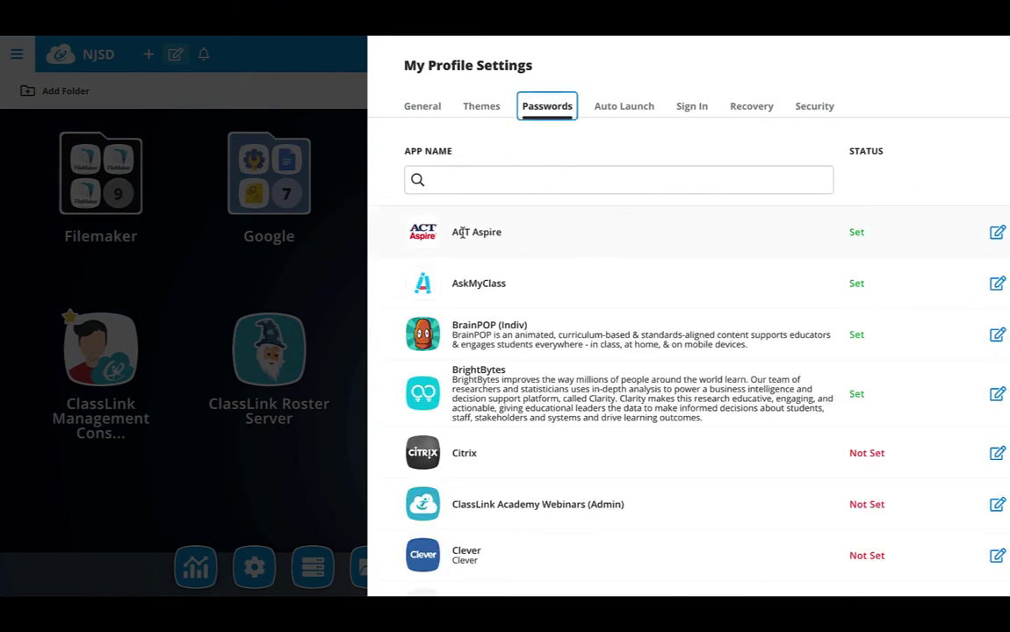
pyautogui.click(996, 233)
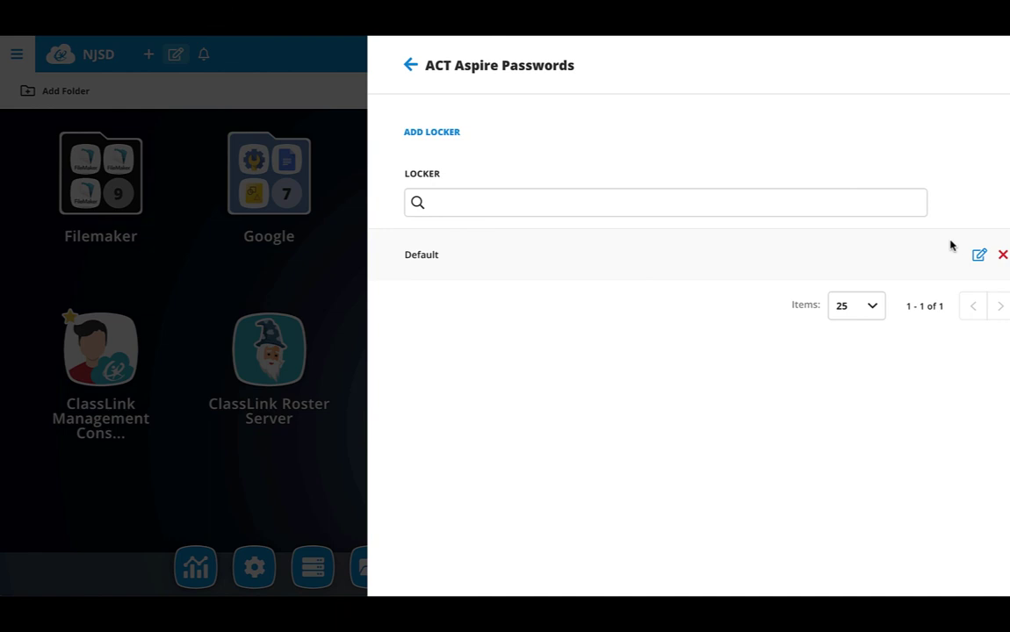
pyautogui.click(977, 256)
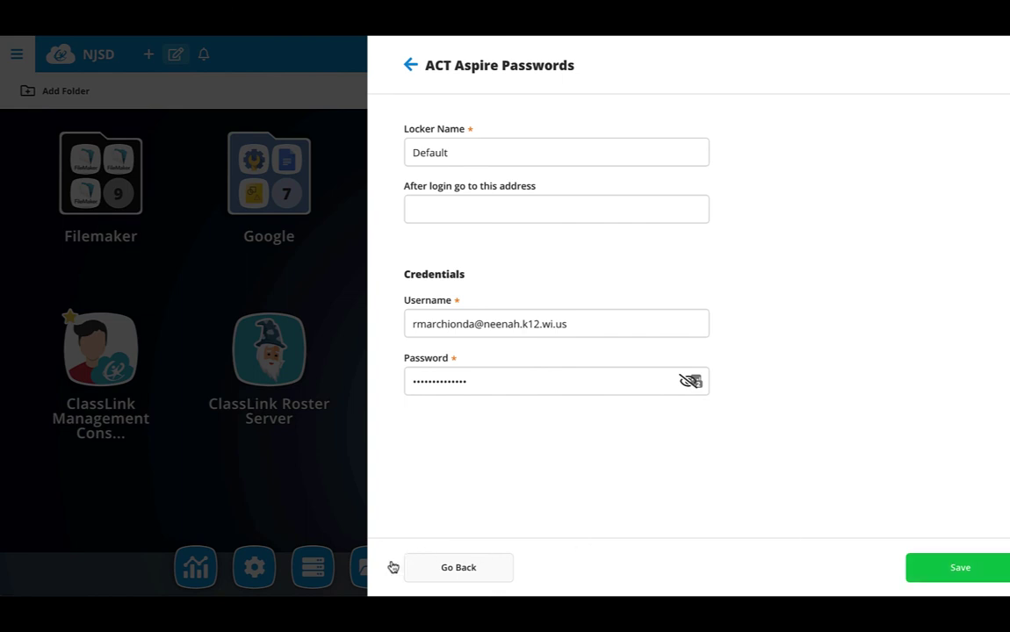
pyautogui.click(446, 567)
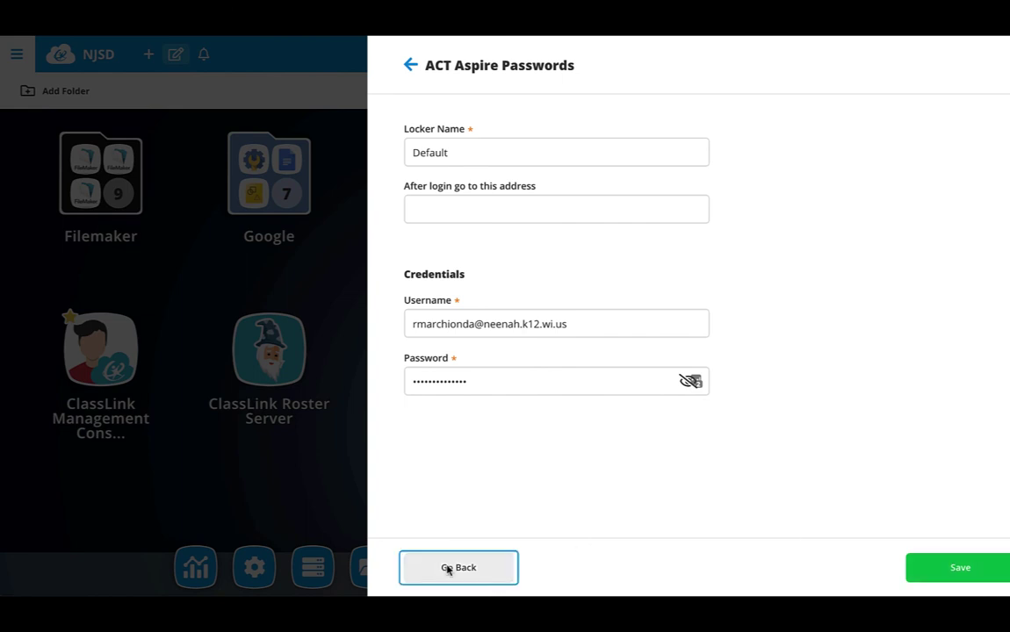
pyautogui.click(415, 62)
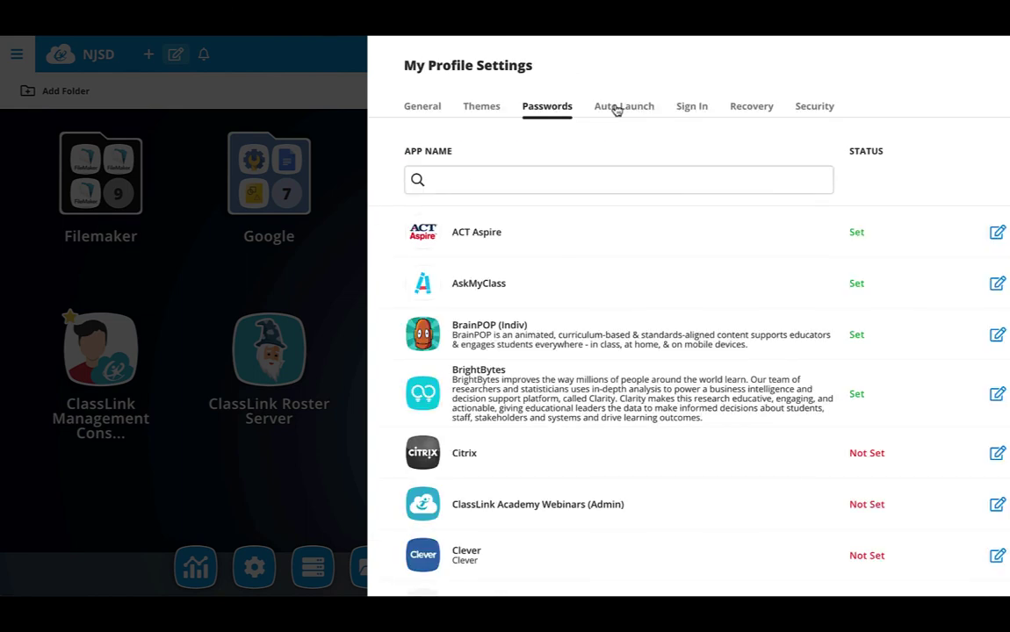
# Check which apps are set to auto-launch and close the profile settings
pyautogui.click(617, 108)
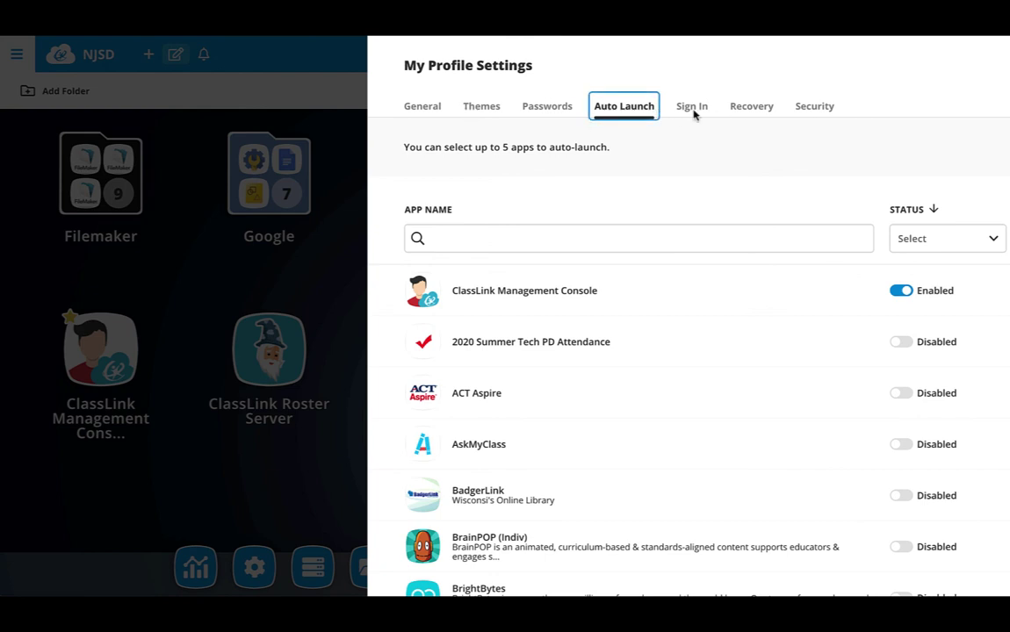
pyautogui.press('Escape')
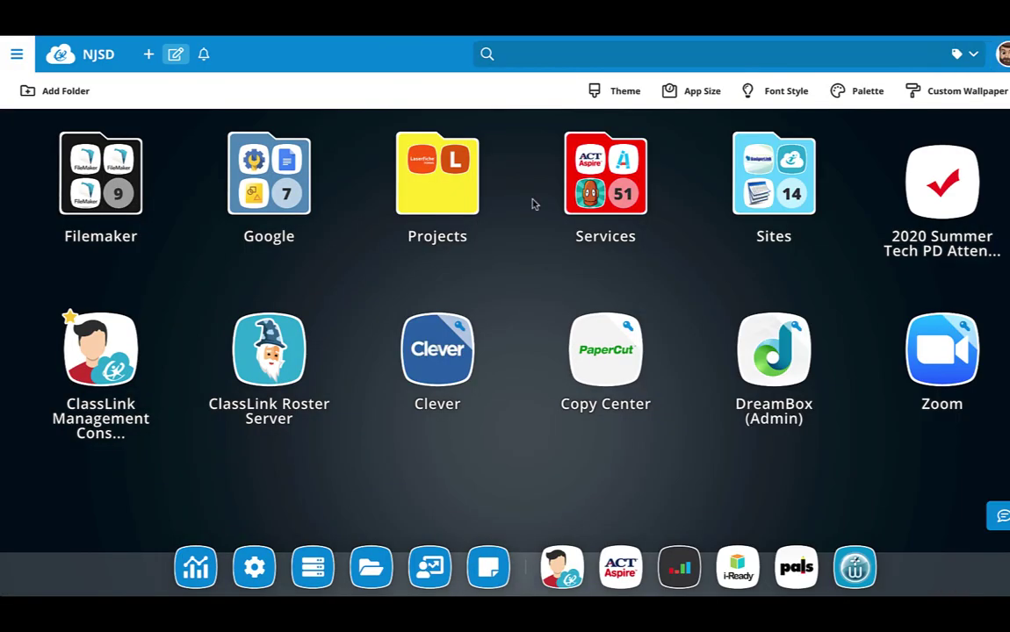